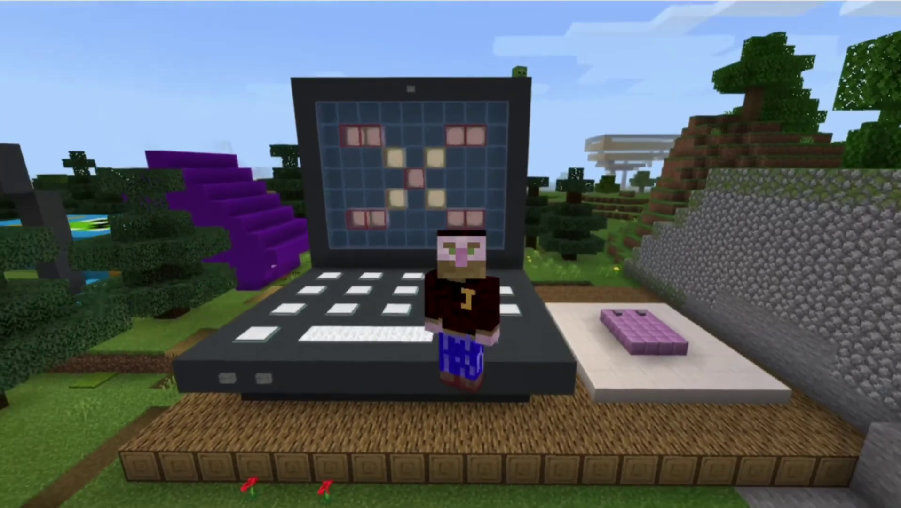
- Walk the player around until they stand closer in front of the giant laptop build
{"action": "key", "text": "s"}
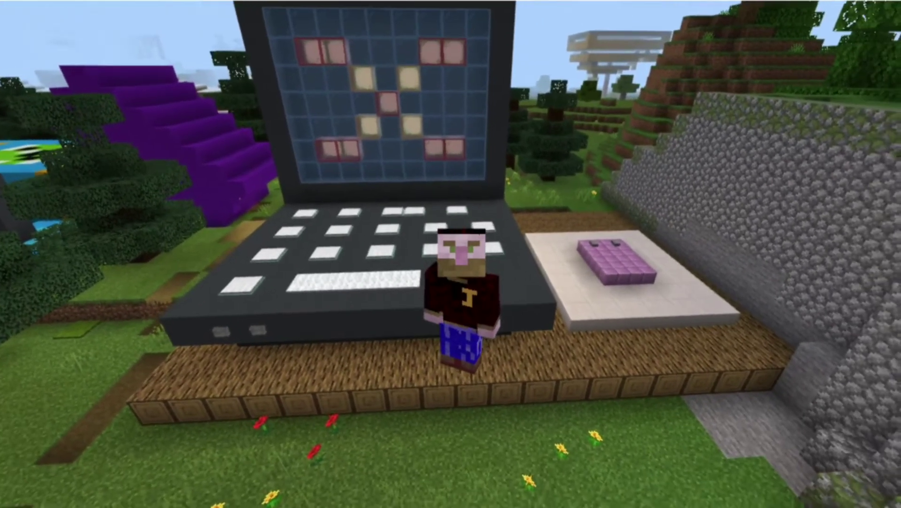
{"action": "key", "text": "s"}
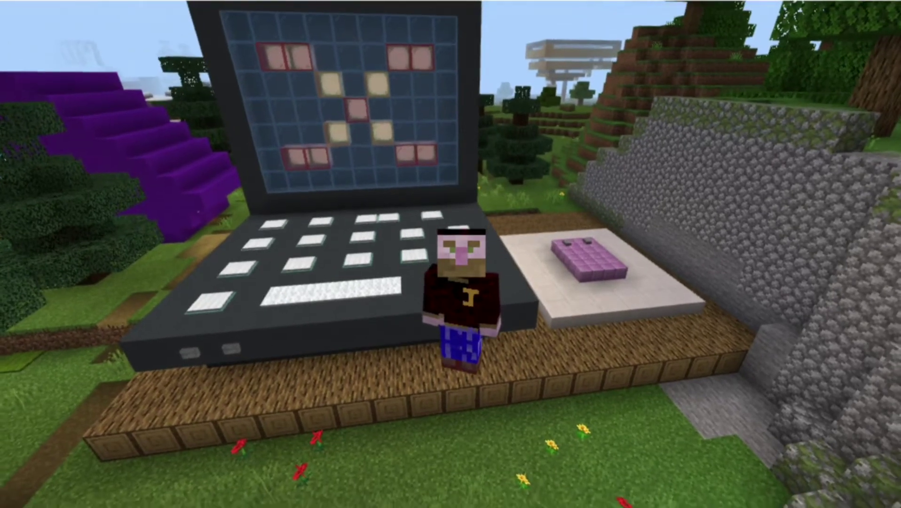
{"action": "key", "text": "s"}
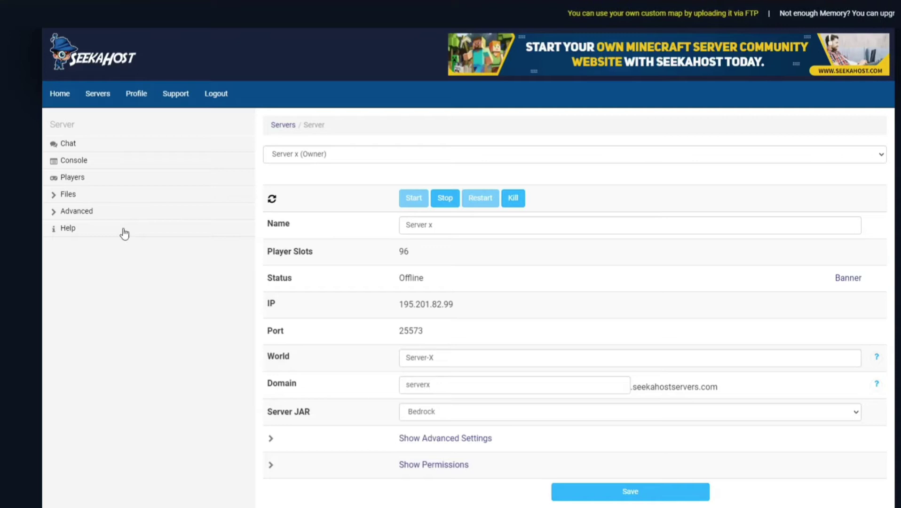
- Set Whitelisting to Enabled in the Server Settings config file and save
{"action": "left_click", "coordinate": [70, 197]}
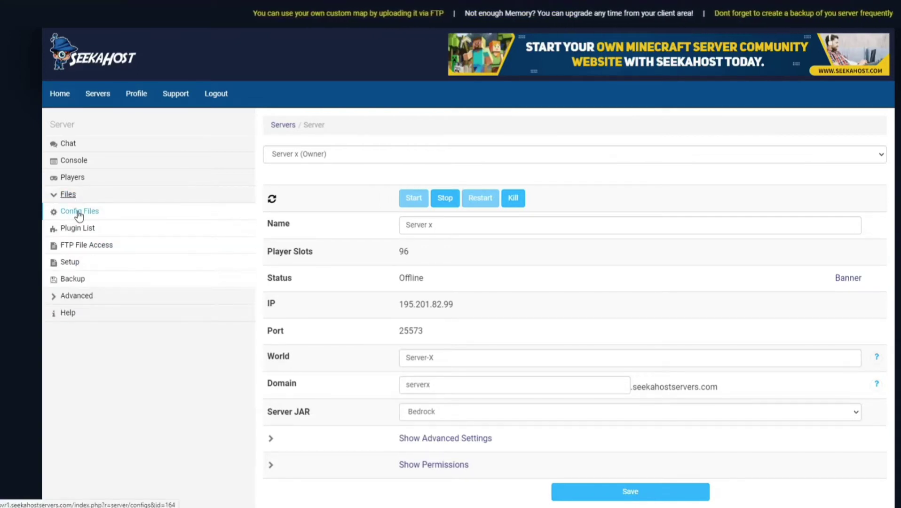
{"action": "left_click", "coordinate": [78, 212]}
{"action": "left_click", "coordinate": [295, 196]}
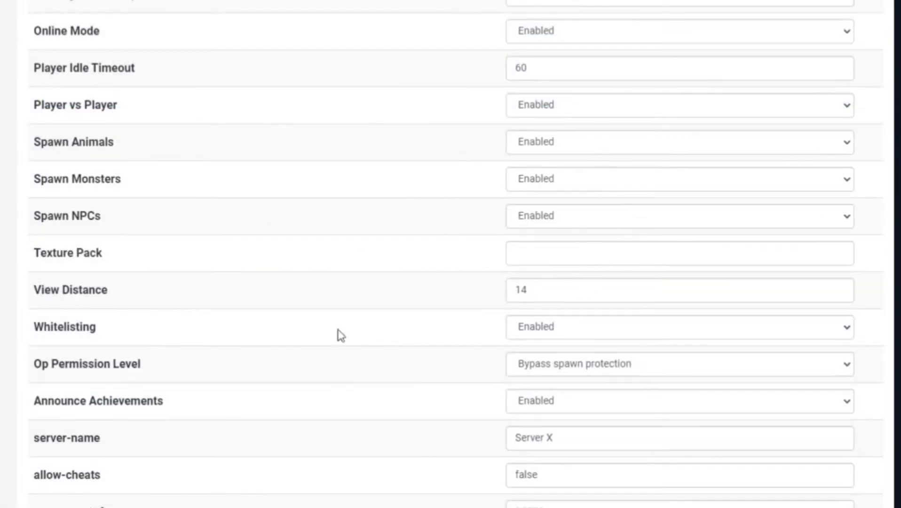
{"action": "left_click", "coordinate": [573, 331]}
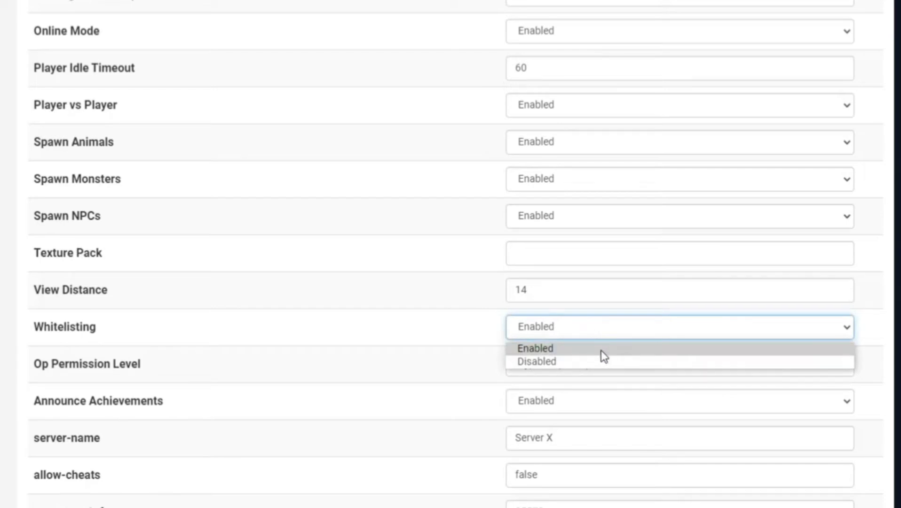
{"action": "left_click", "coordinate": [546, 363]}
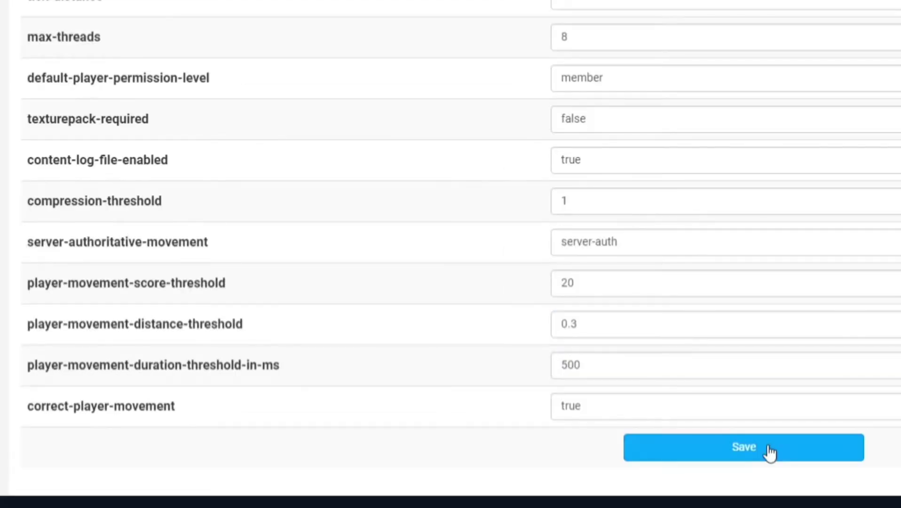
{"action": "left_click", "coordinate": [770, 449]}
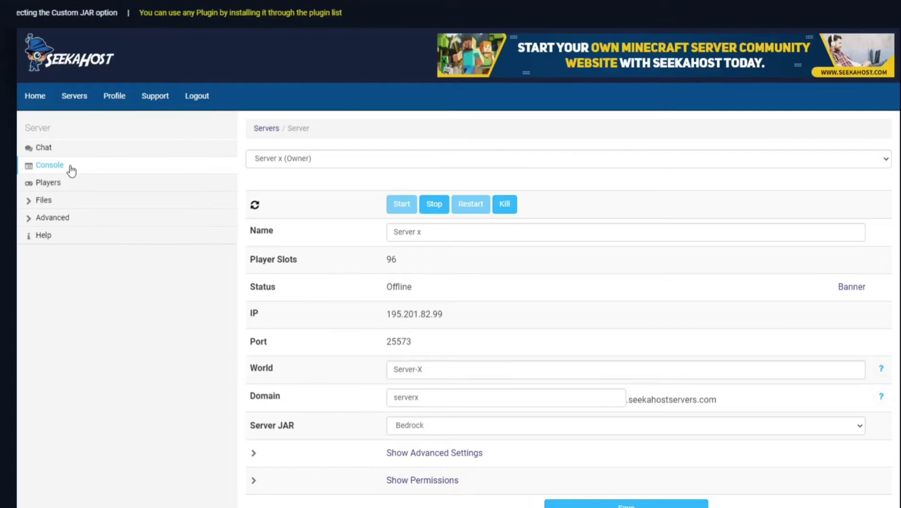
- Send 'whitelist add' with the player's gamertag from the server console
{"action": "left_click", "coordinate": [89, 167]}
{"action": "left_click", "coordinate": [377, 426]}
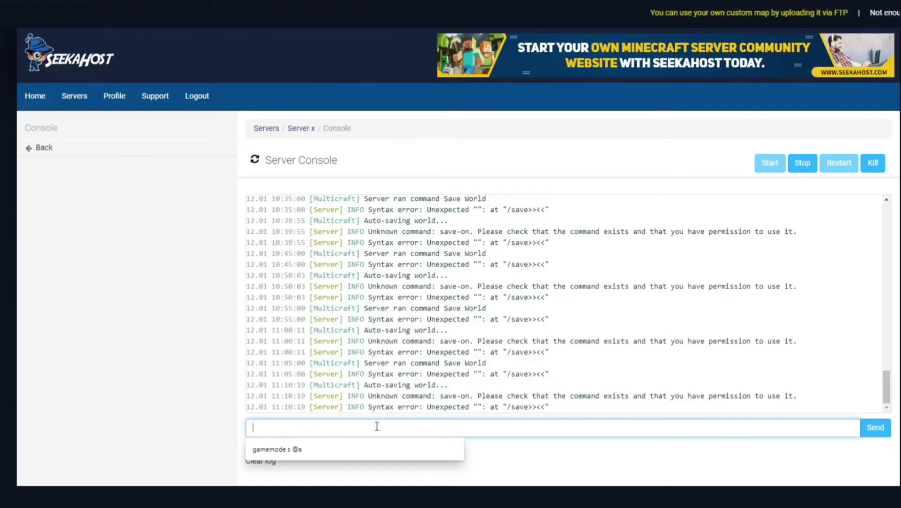
{"action": "type", "text": "whitelist"}
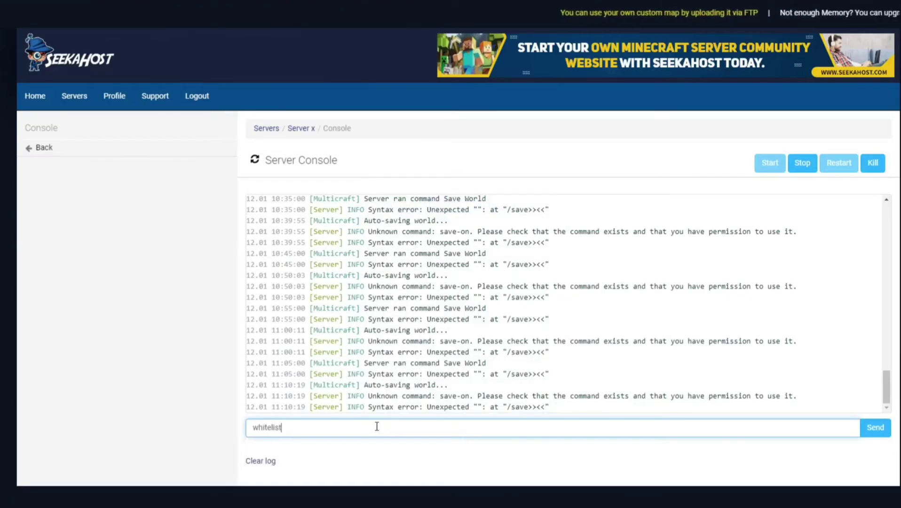
{"action": "type", "text": " add "}
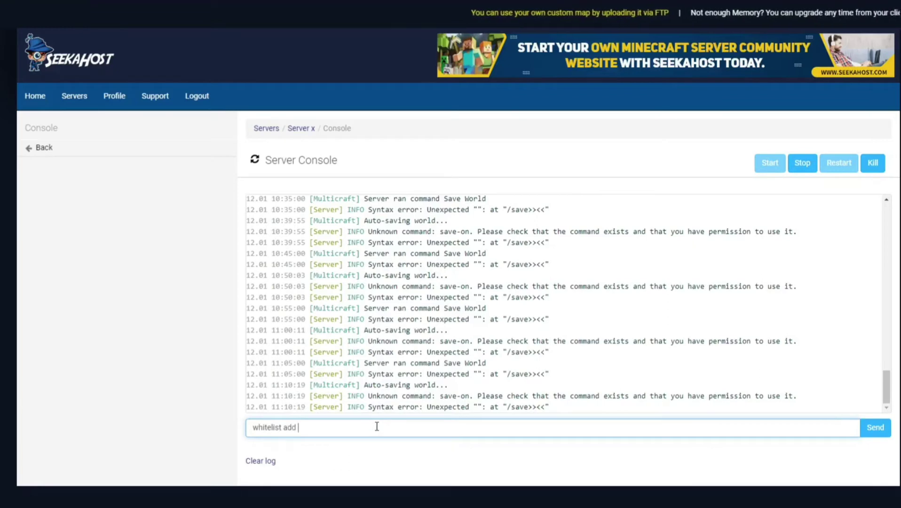
{"action": "type", "text": "Jdog"}
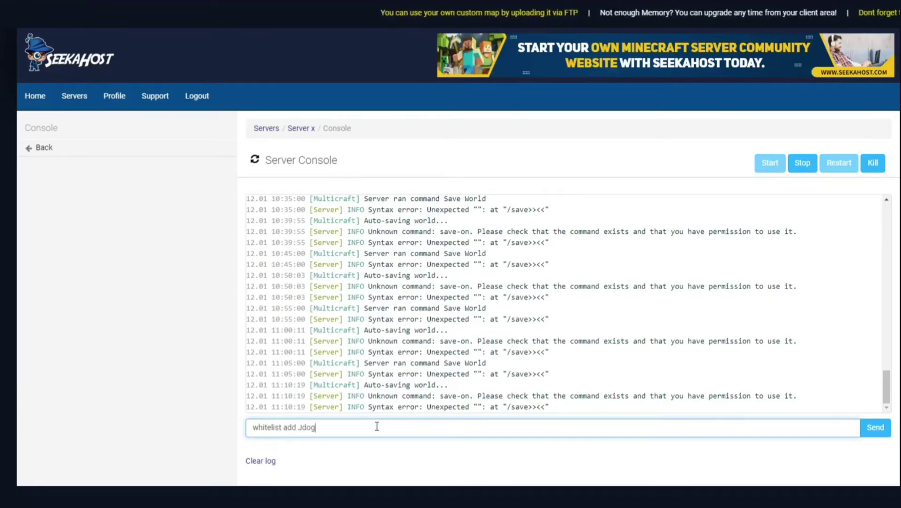
{"action": "type", "text": "131131"}
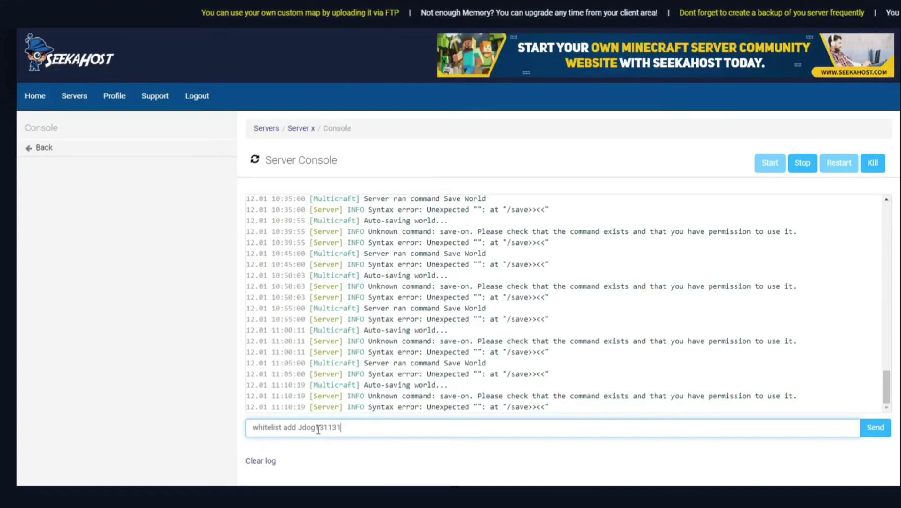
{"action": "left_click", "coordinate": [875, 429]}
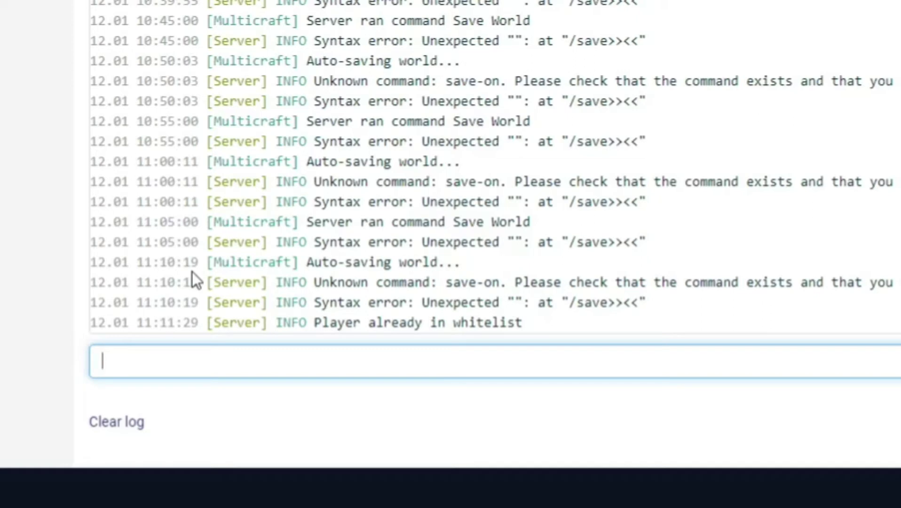
- Run 'whitelist remove' with the quoted gamertag, then recall the command to edit it into 'whitelist add'
{"action": "type", "text": "whitelist "}
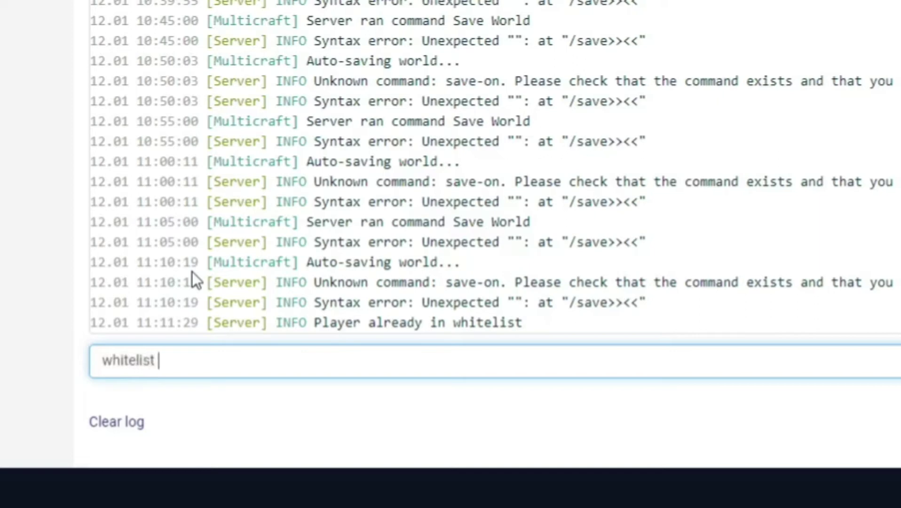
{"action": "type", "text": "remove"}
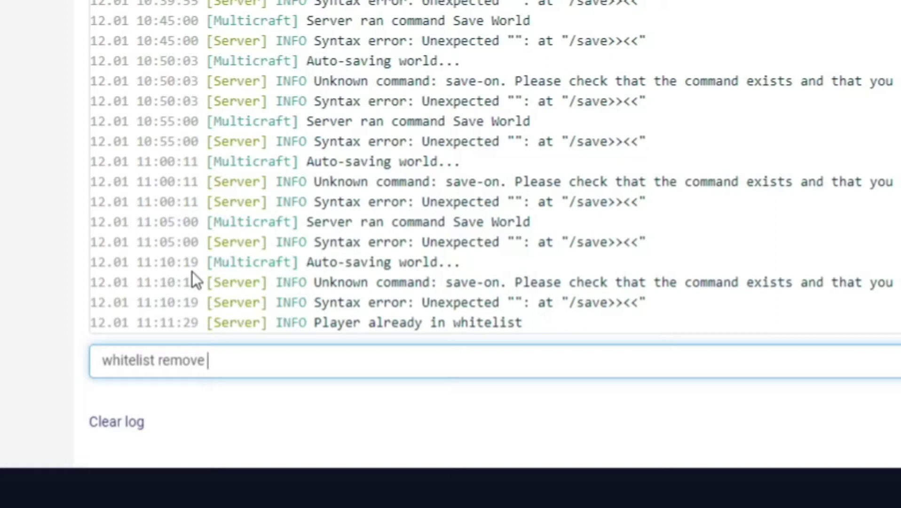
{"action": "type", "text": "\"Jdog"}
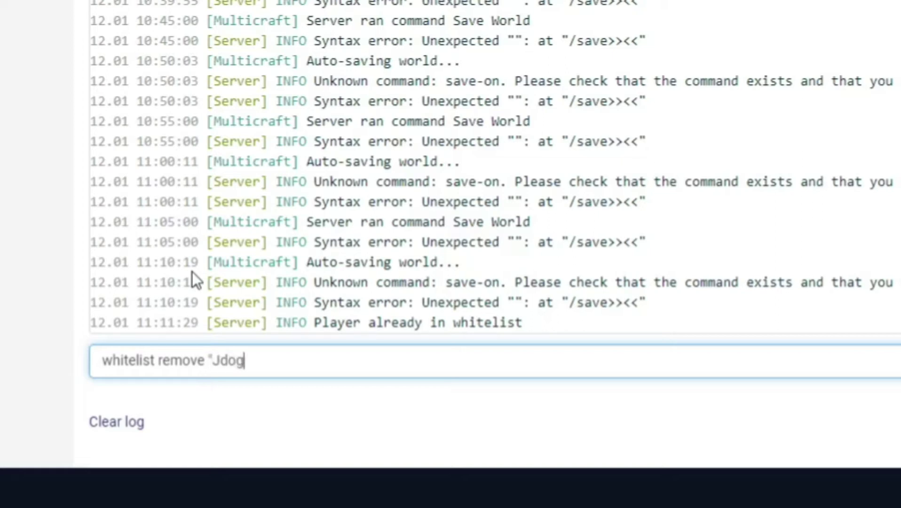
{"action": "type", "text": " The 1st419"}
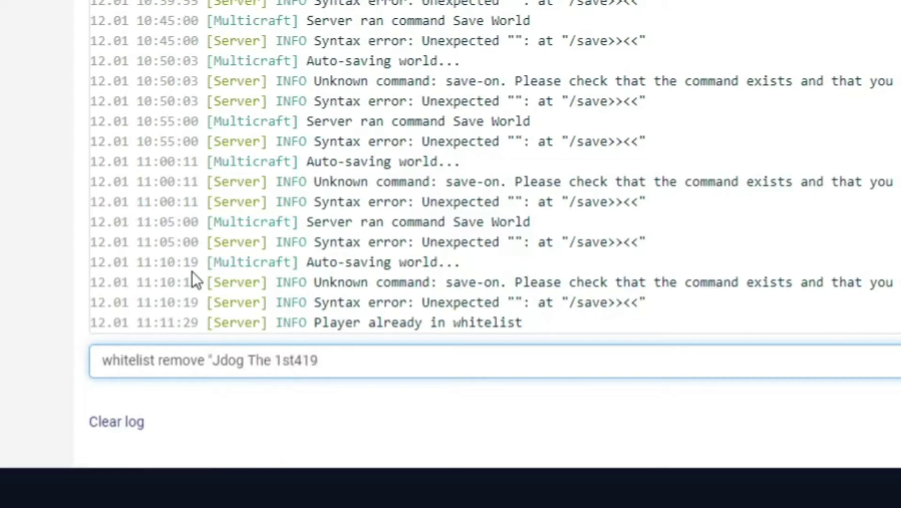
{"action": "type", "text": "\""}
{"action": "key", "text": "Return"}
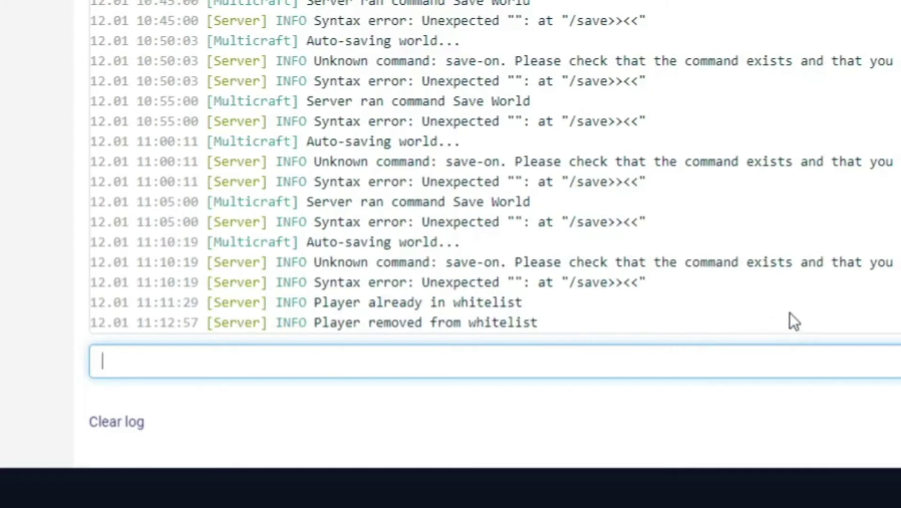
{"action": "type", "text": "whitelist add \"Jdog The 1st419\""}
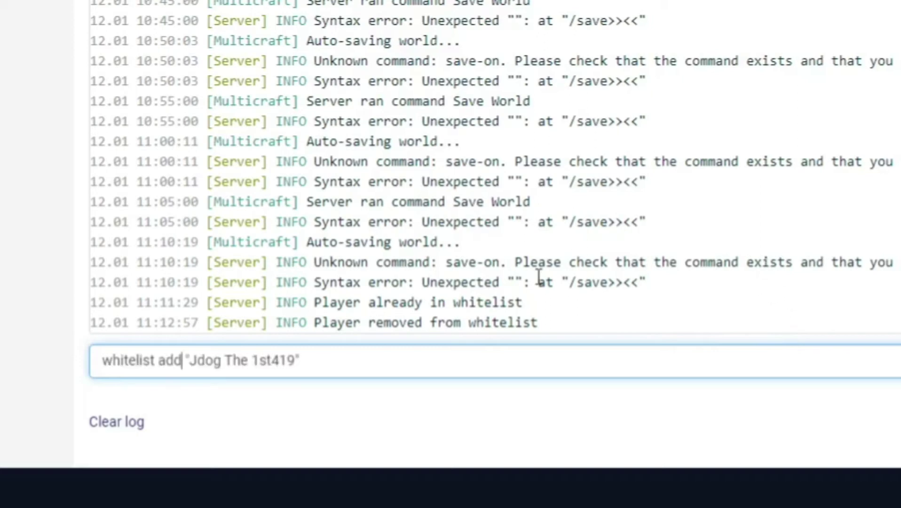
{"action": "key", "text": "Left"}
{"action": "key", "text": "Left"}
{"action": "key", "text": "Left"}
{"action": "key", "text": "Left"}
{"action": "key", "text": "Left"}
{"action": "key", "text": "Left"}
{"action": "key", "text": "Left"}
{"action": "key", "text": "Left"}
{"action": "key", "text": "Left"}
{"action": "key", "text": "Left"}
{"action": "key", "text": "Left"}
{"action": "key", "text": "Left"}
{"action": "key", "text": "Left"}
{"action": "key", "text": "Left"}
{"action": "key", "text": "Left"}
{"action": "key", "text": "Left"}
{"action": "key", "text": "Left"}
{"action": "key", "text": "Left"}
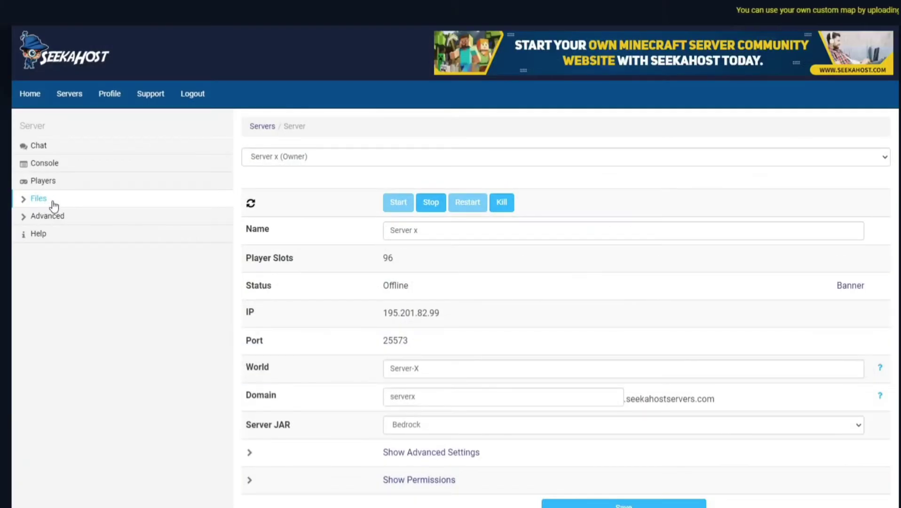
- Open the Whitelisted Players file (whitelist.json) under Config Files
{"action": "left_click", "coordinate": [48, 200]}
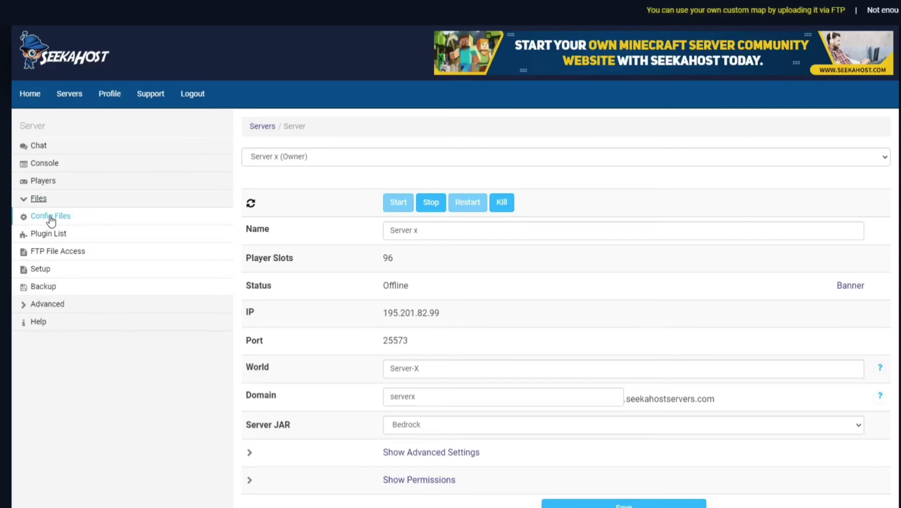
{"action": "left_click", "coordinate": [51, 218]}
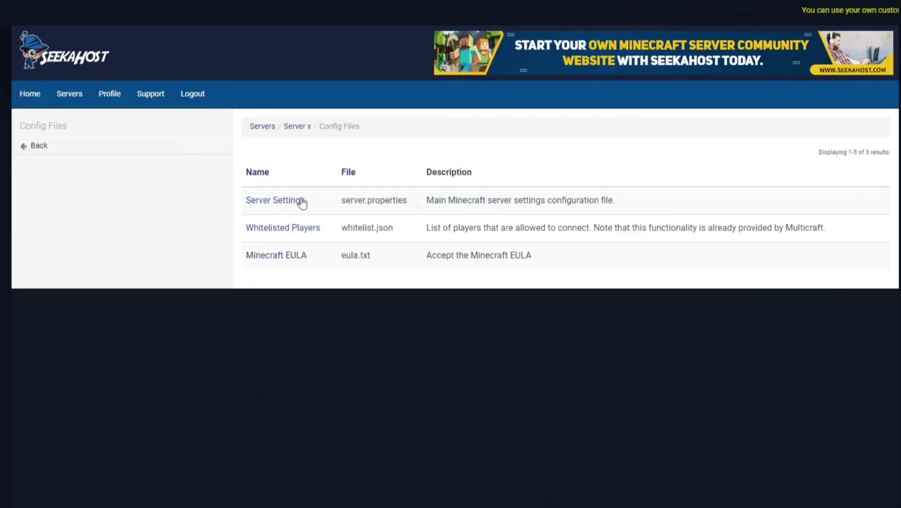
{"action": "left_click", "coordinate": [283, 228]}
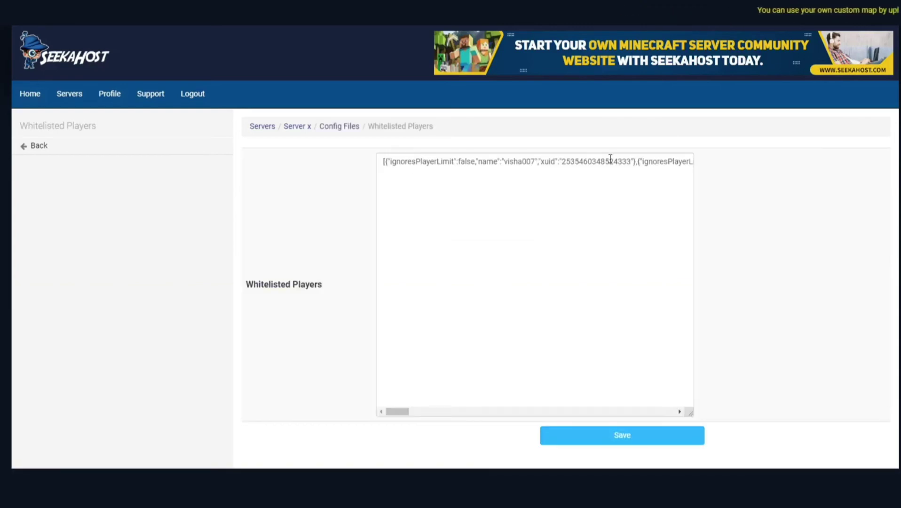
{"action": "left_click_drag", "start_coordinate": [403, 412], "coordinate": [345, 409]}
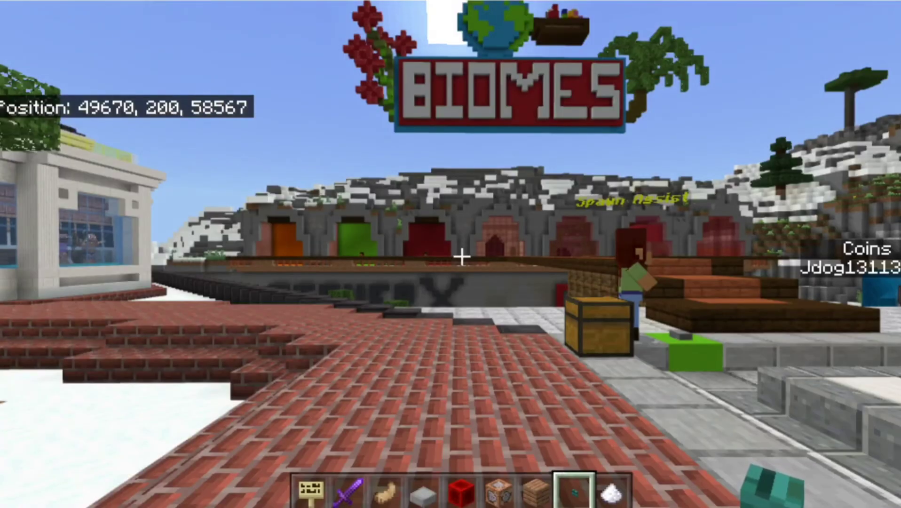
- Write '/whitelist add' with the player's gamertag in the in-game chat, correcting a mistyped digit
{"action": "key", "text": "slash"}
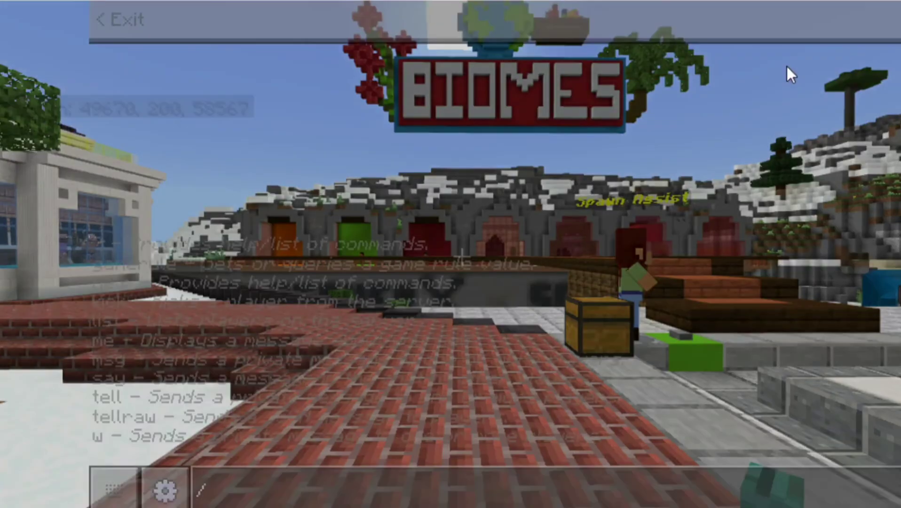
{"action": "type", "text": "white"}
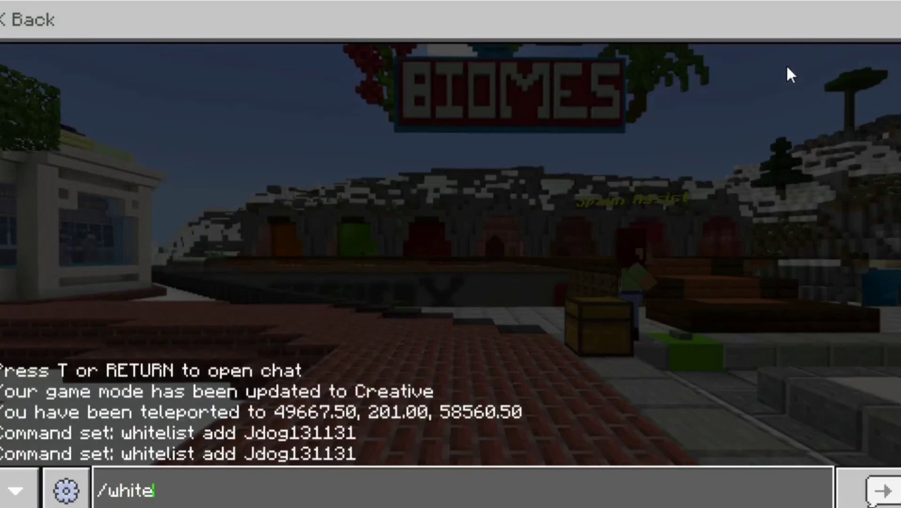
{"action": "type", "text": "list add"}
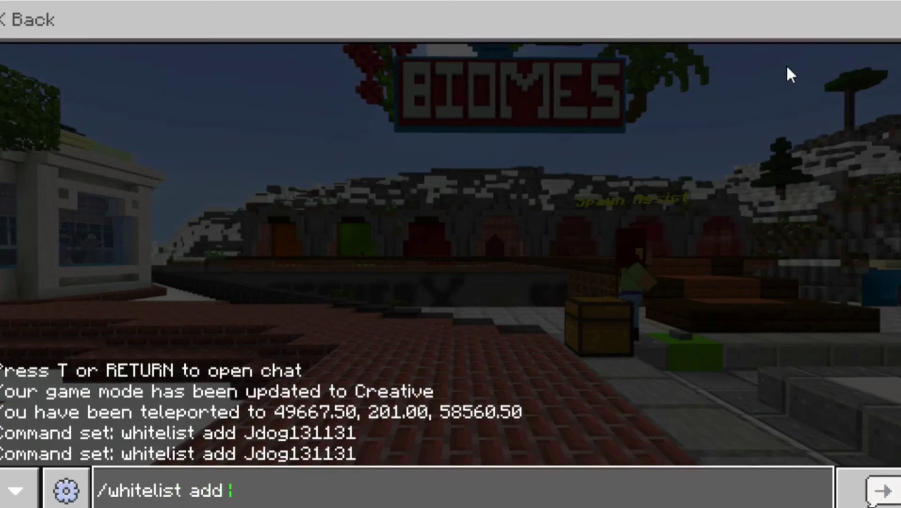
{"action": "type", "text": "Jdog131"}
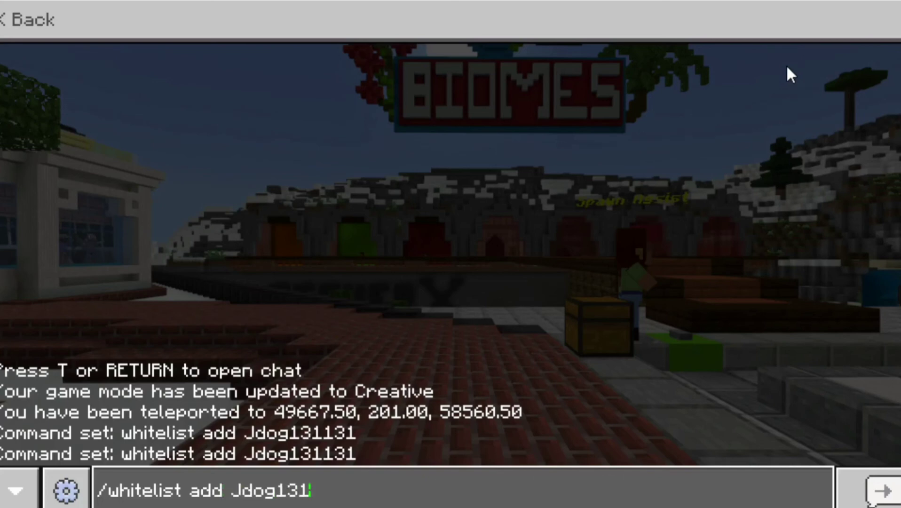
{"action": "type", "text": "13"}
{"action": "key", "text": "BackSpace"}
{"action": "type", "text": "131"}
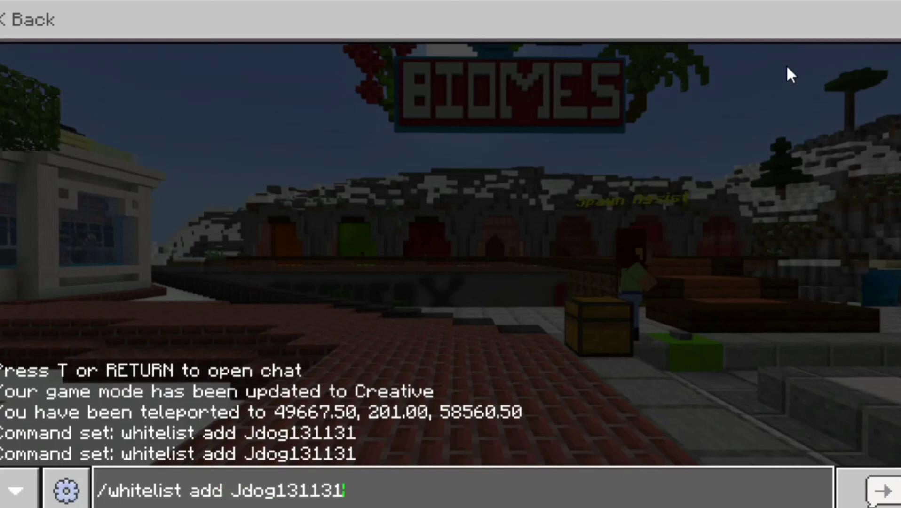